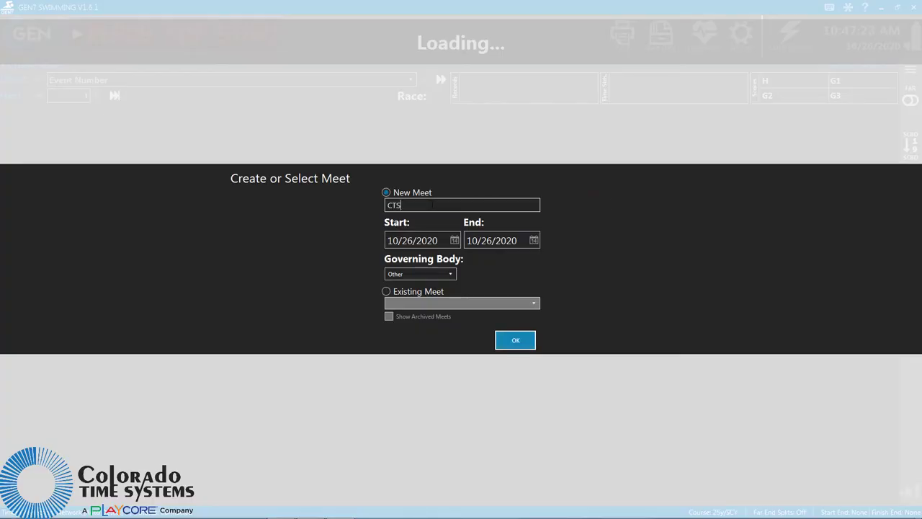
# Step: Create the CTS Open meet with USA Swimming as the governing body
pyautogui.click(450, 274)
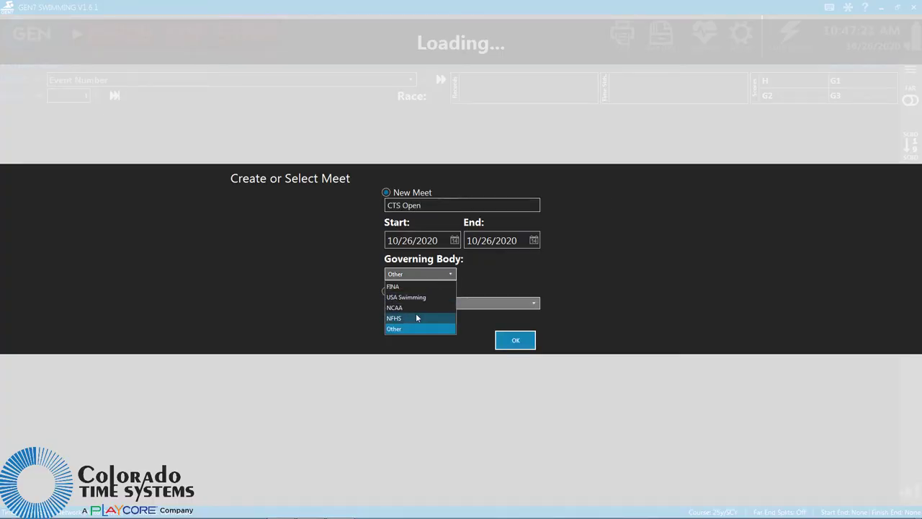
pyautogui.click(416, 299)
pyautogui.click(516, 340)
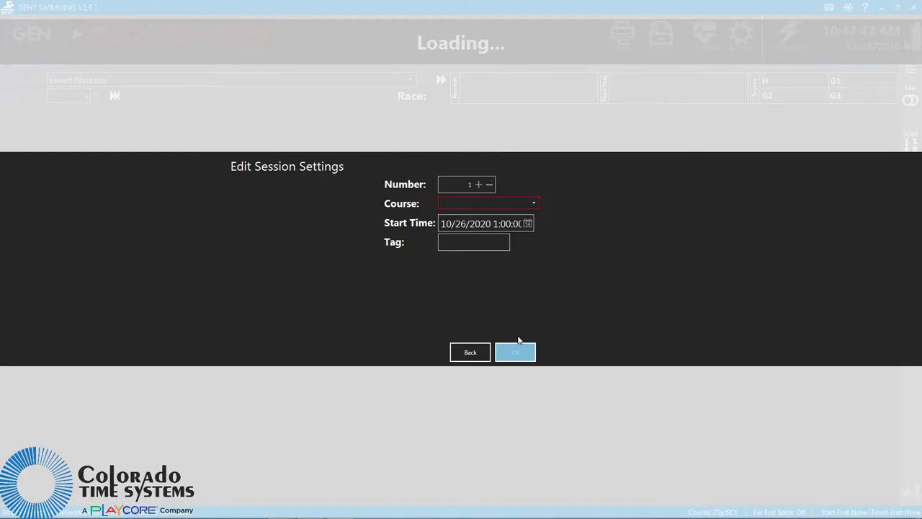
# Step: Start the meet's session with the course set to Short Course Yards
pyautogui.click(533, 202)
pyautogui.click(476, 214)
pyautogui.click(513, 351)
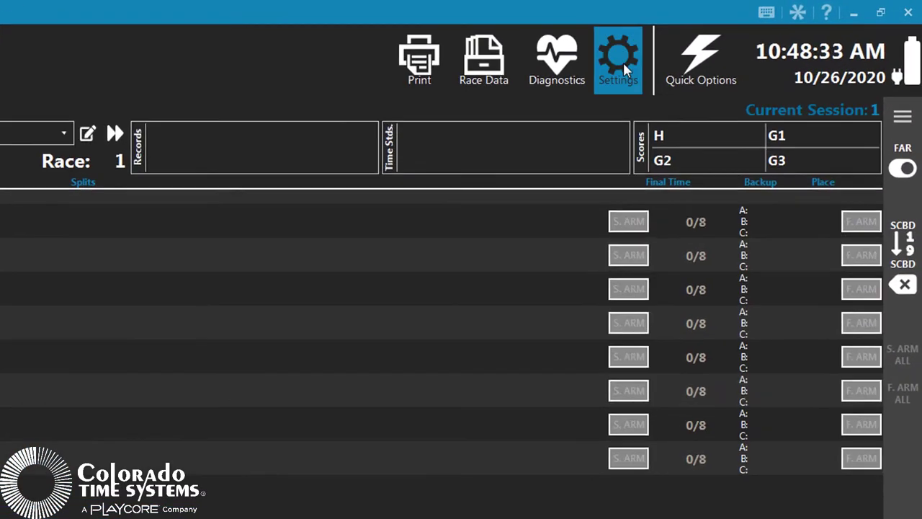
# Step: In Scoreboard settings, set Split Display to Cumulative and Split Display Time to 6 sec
pyautogui.click(730, 36)
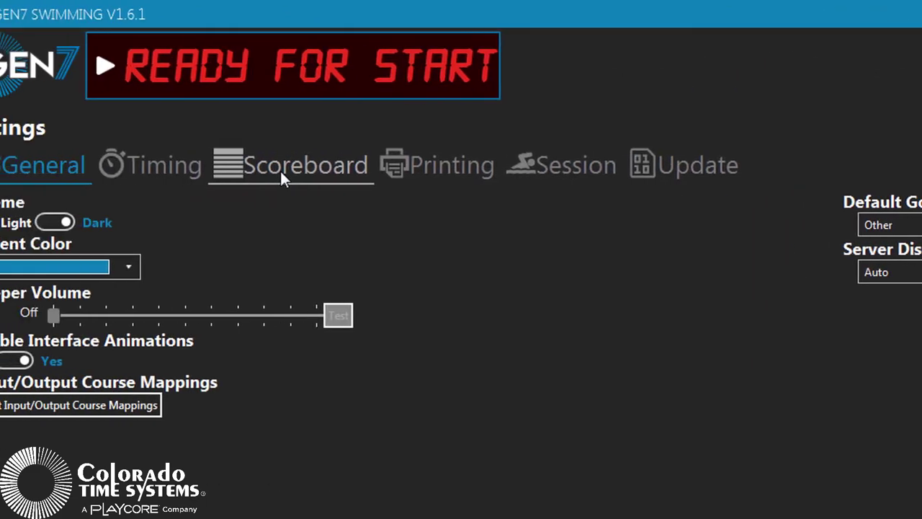
pyautogui.click(90, 167)
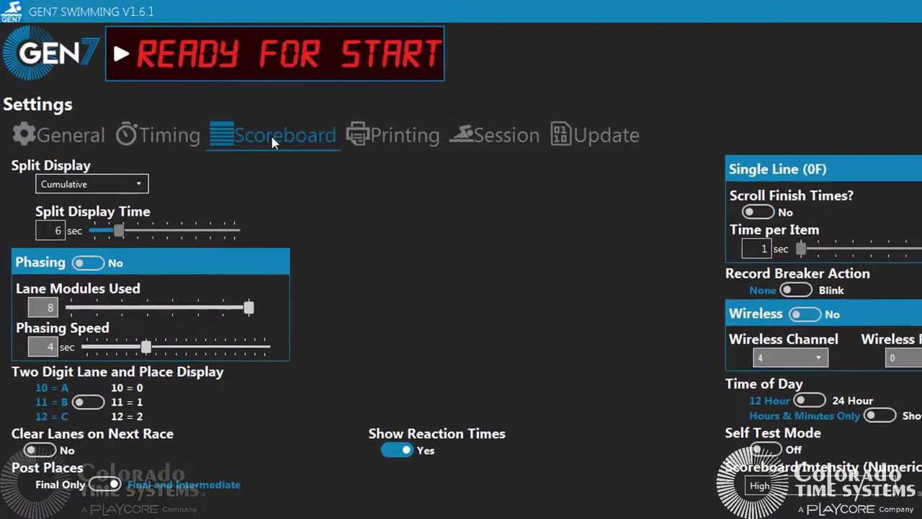
pyautogui.click(183, 244)
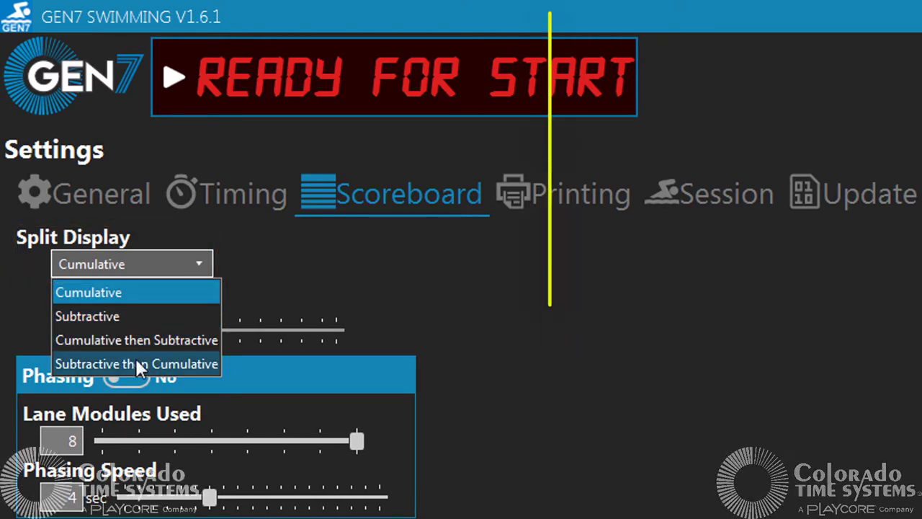
pyautogui.click(174, 341)
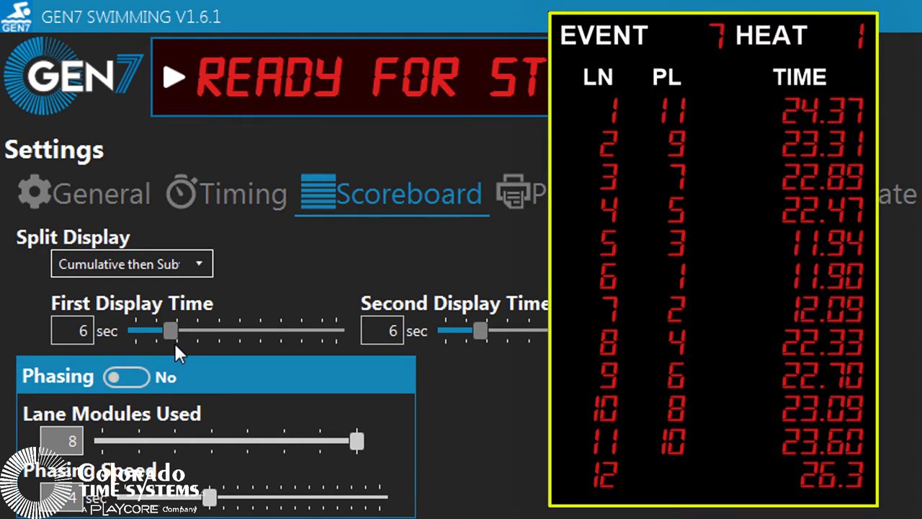
pyautogui.click(144, 264)
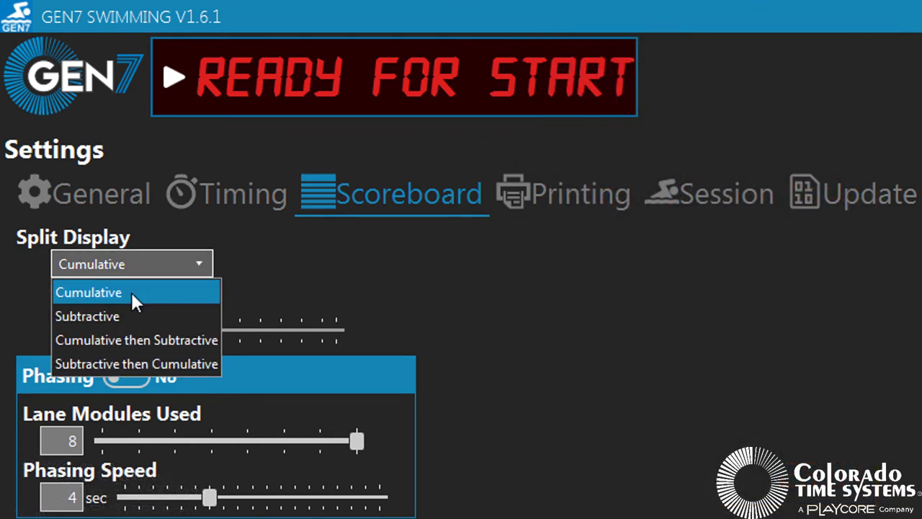
pyautogui.click(188, 294)
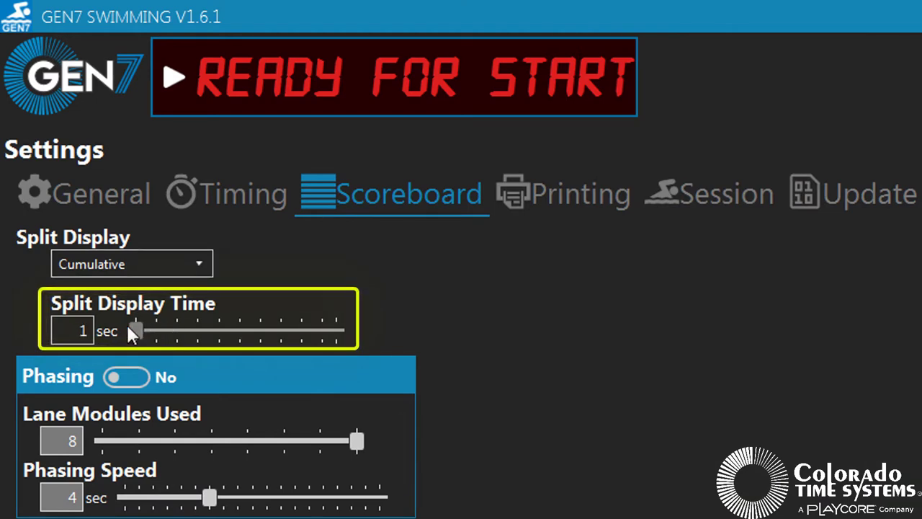
pyautogui.moveTo(129, 329); pyautogui.dragTo(194, 334)
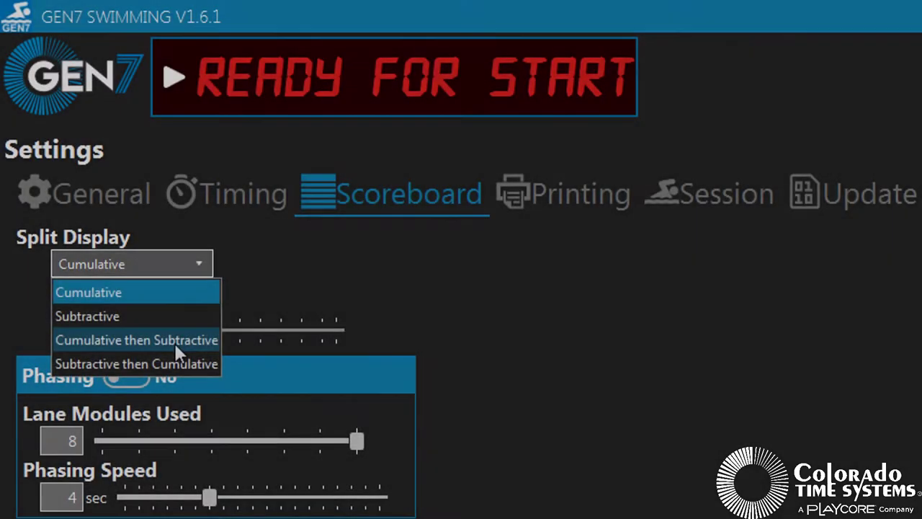
# Step: Switch Phasing to Yes and set Lane Modules Used to 8, keeping 4 sec Phasing Speed
pyautogui.click(235, 338)
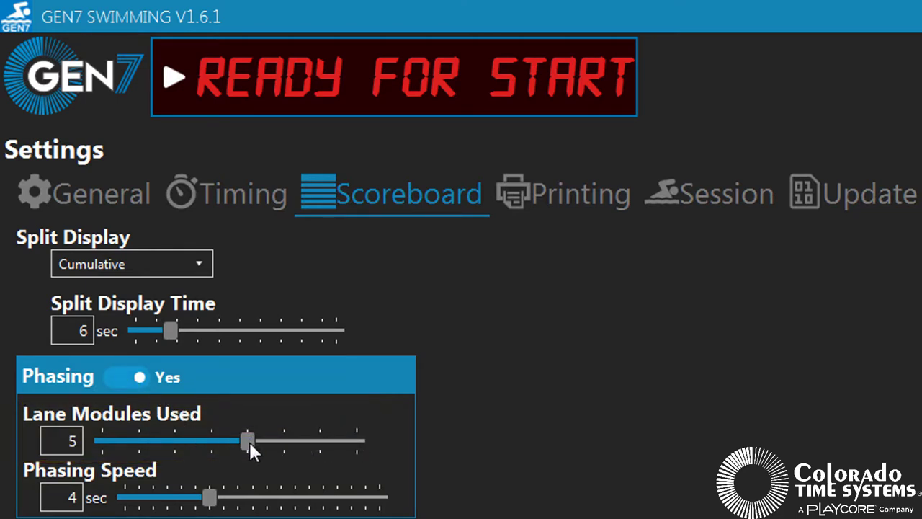
pyautogui.moveTo(248, 441); pyautogui.dragTo(211, 446)
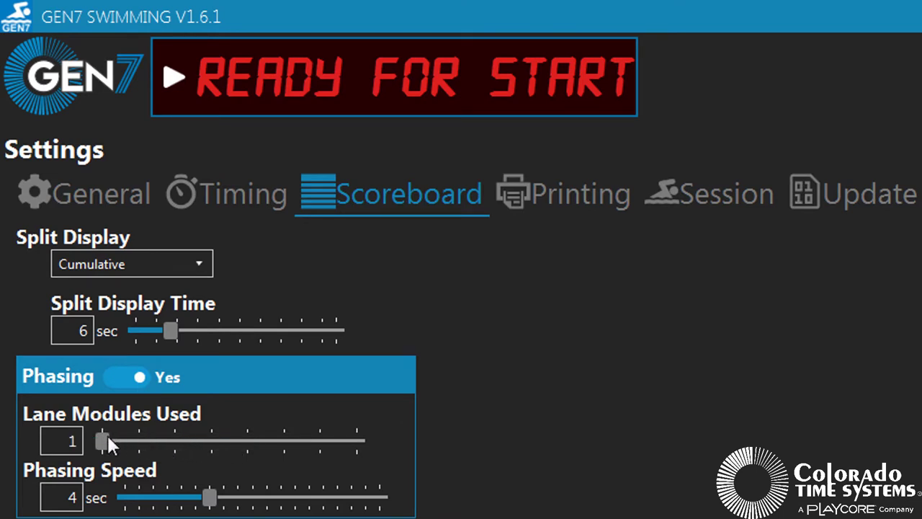
pyautogui.moveTo(108, 438); pyautogui.dragTo(209, 443)
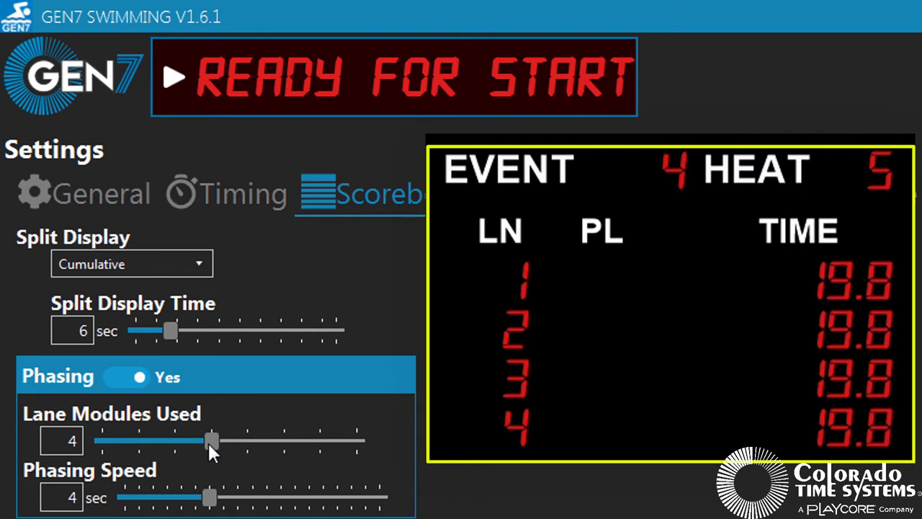
pyautogui.moveTo(208, 441); pyautogui.dragTo(378, 437)
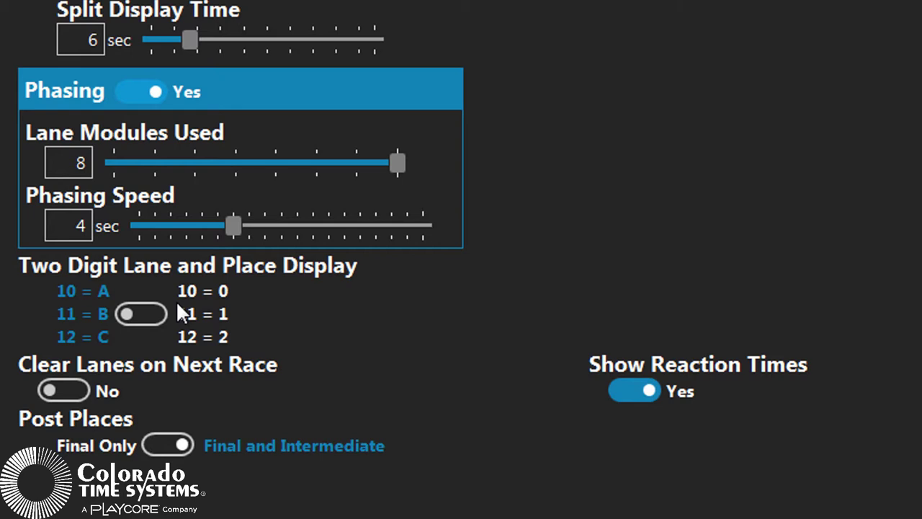
pyautogui.click(139, 314)
pyautogui.click(140, 314)
pyautogui.click(141, 316)
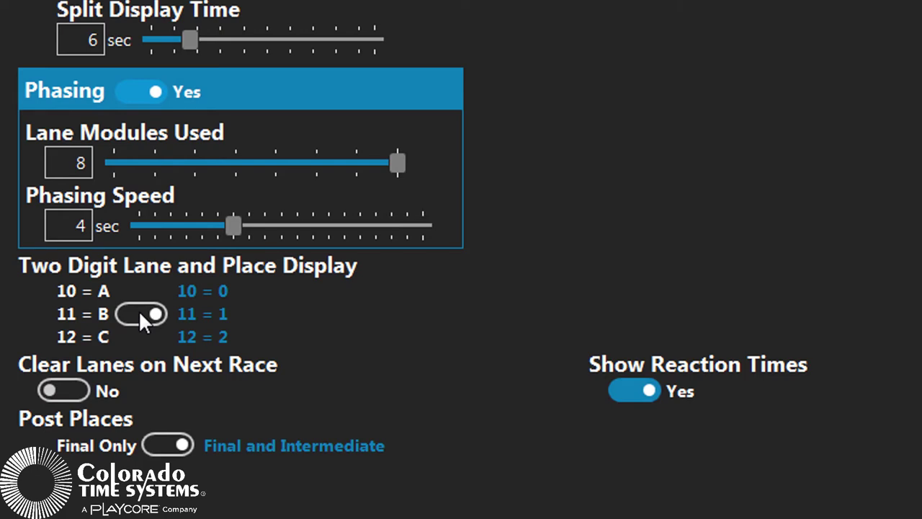
pyautogui.click(141, 315)
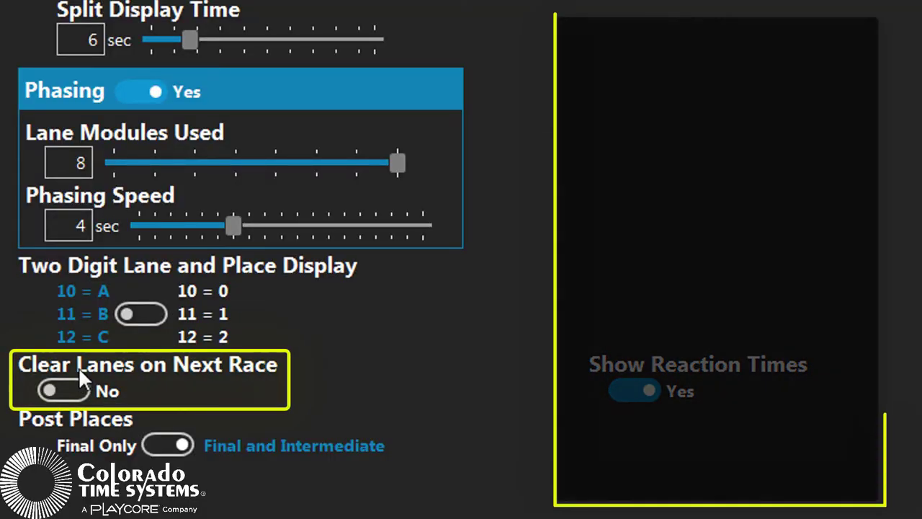
# Step: Turn on Clear Lanes on Next Race, save the finished race, and advance to heat 3
pyautogui.click(63, 382)
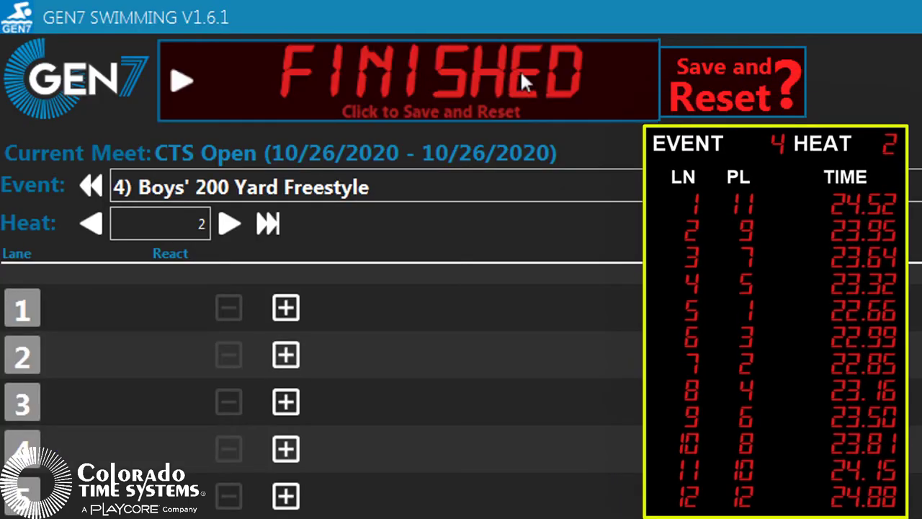
pyautogui.click(726, 78)
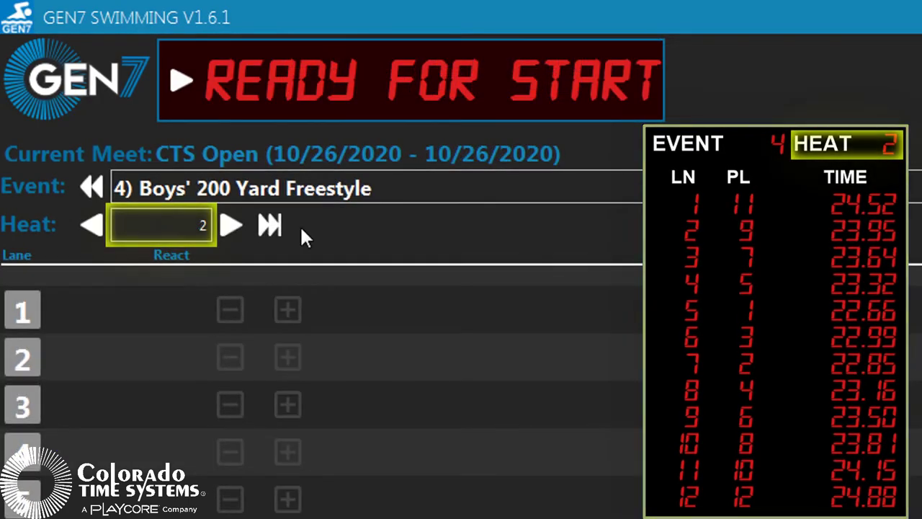
pyautogui.click(231, 226)
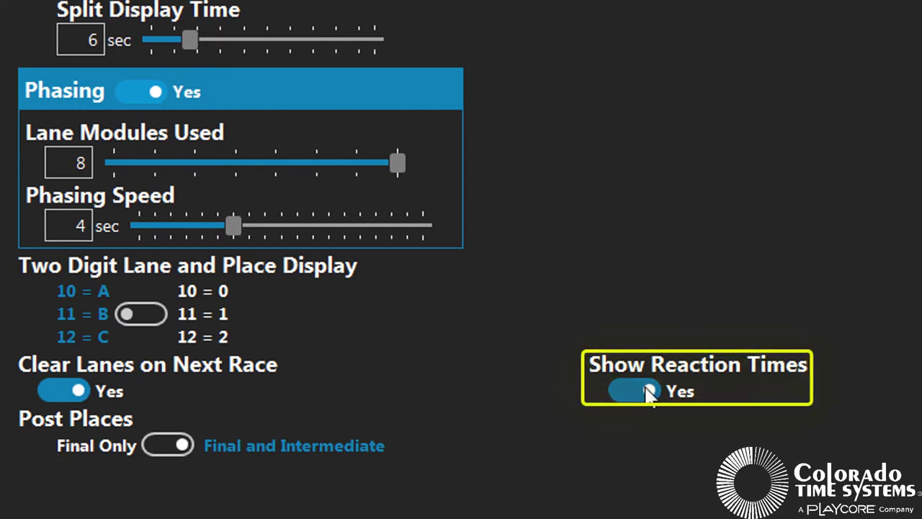
# Step: Toggle Show Reaction Times off and on, leaving it at Yes
pyautogui.click(644, 391)
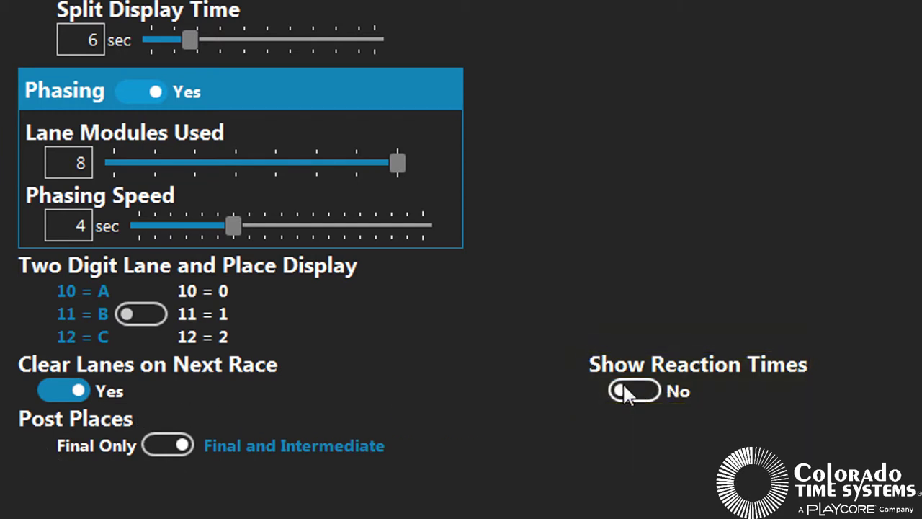
pyautogui.click(624, 386)
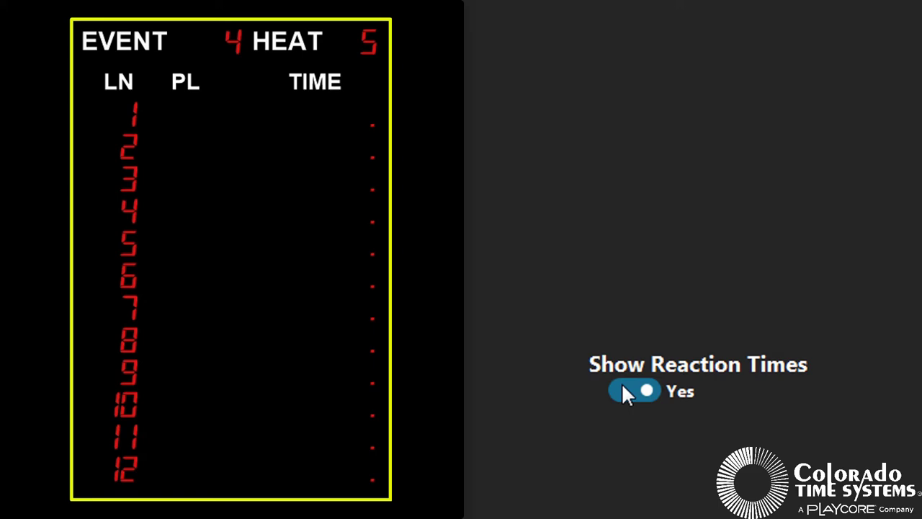
pyautogui.click(640, 389)
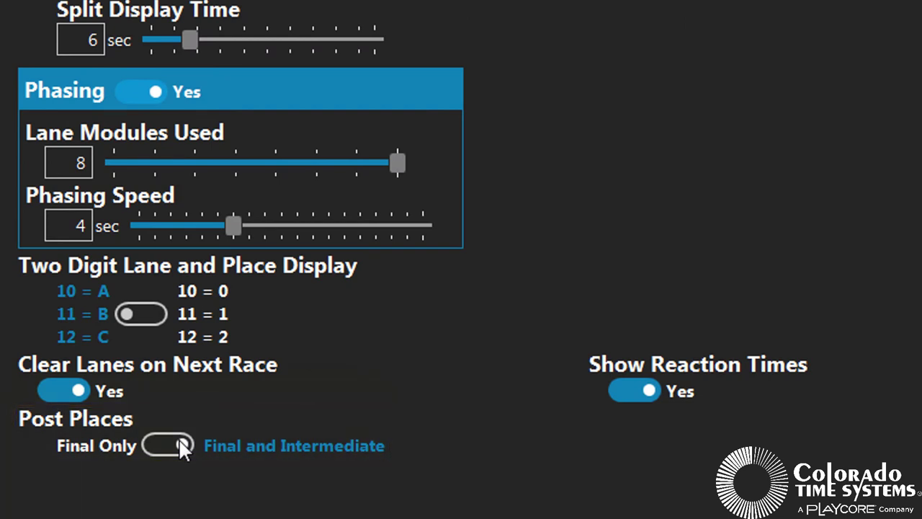
# Step: Leave Post Places at Final and Intermediate, Record Breaker Action at None, and Lengths Count Direction at Up
pyautogui.click(179, 437)
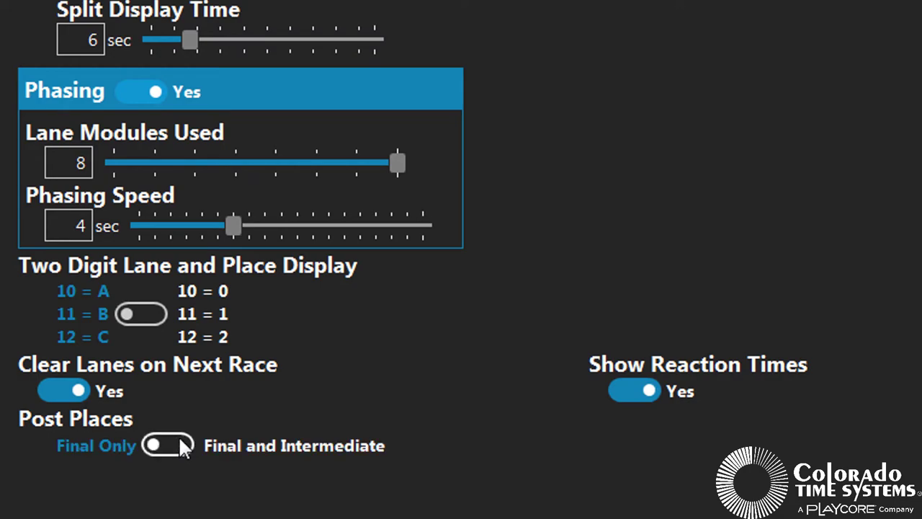
pyautogui.click(176, 436)
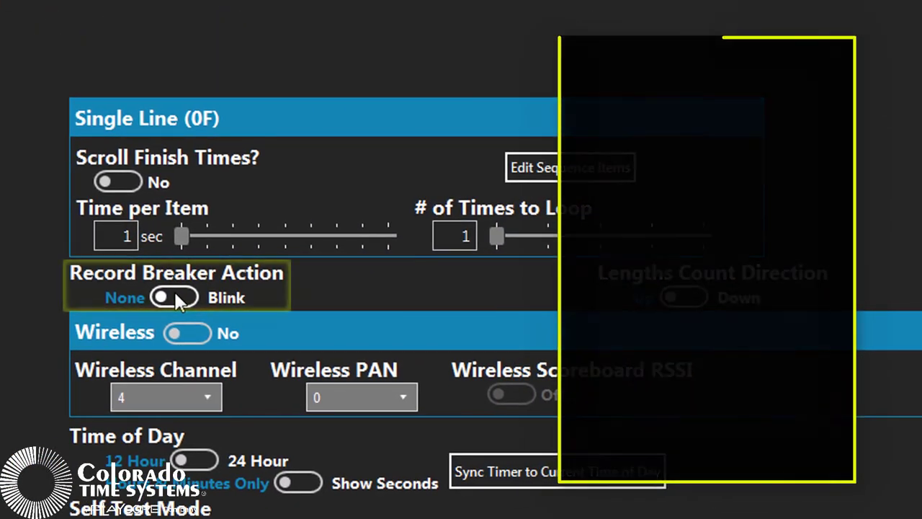
pyautogui.click(175, 297)
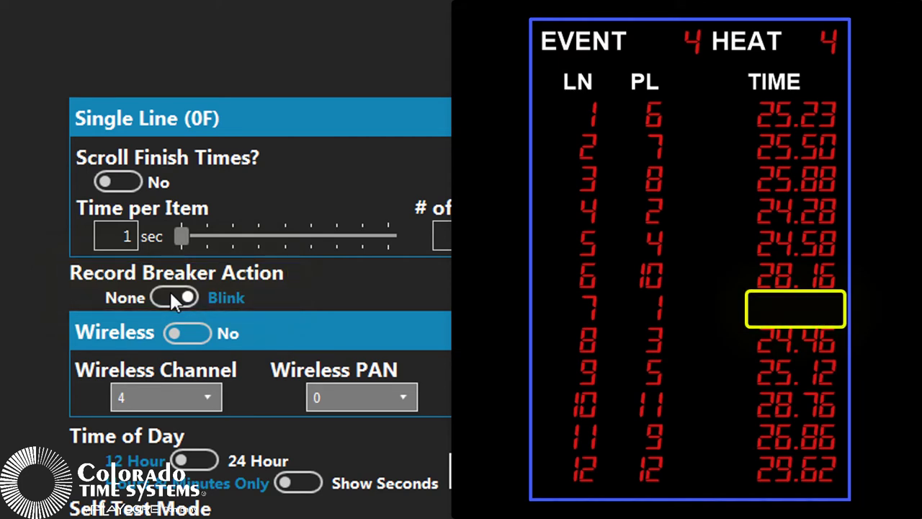
pyautogui.click(174, 298)
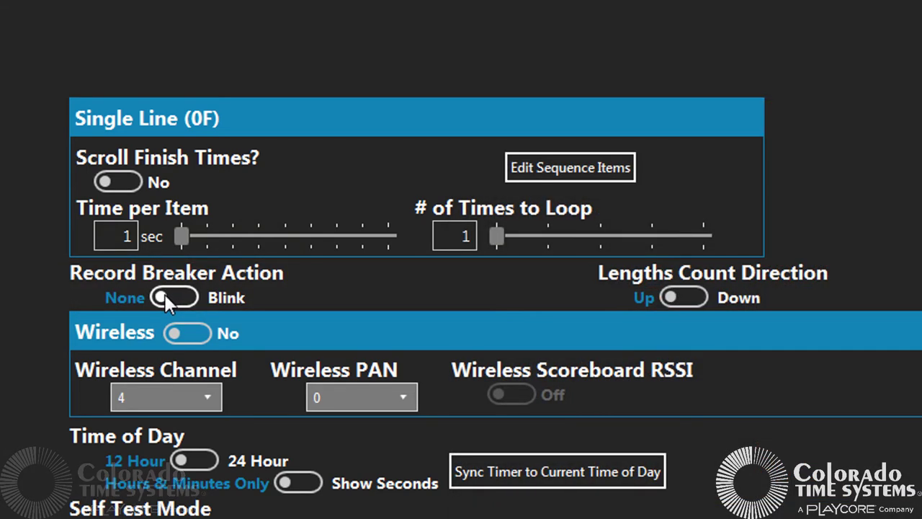
pyautogui.click(681, 301)
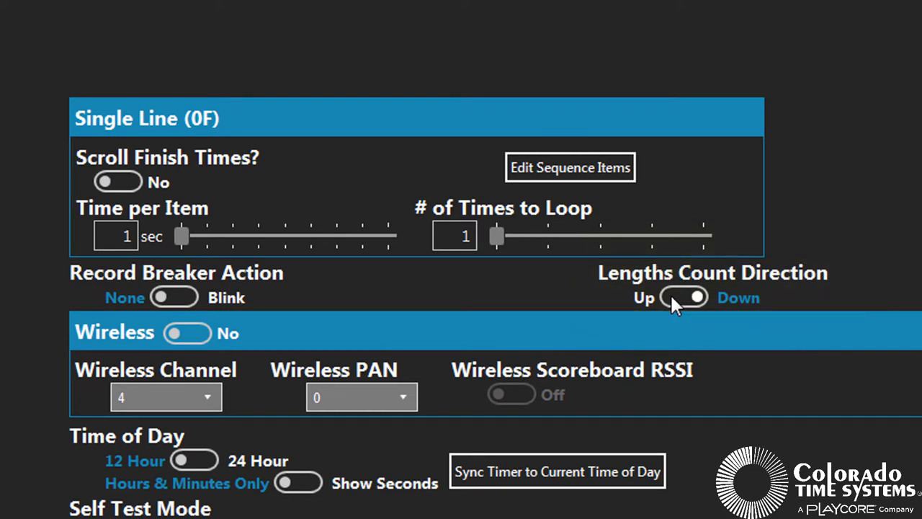
pyautogui.click(673, 301)
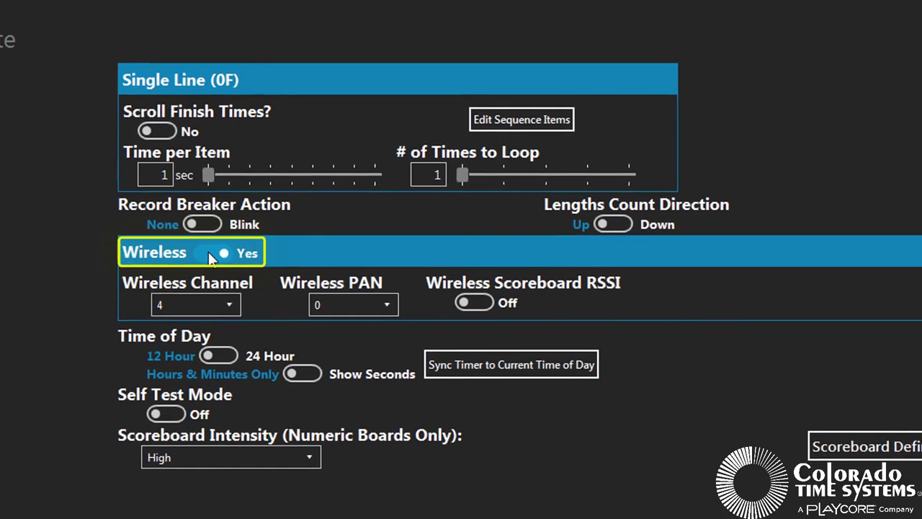
# Step: Keep Wireless Channel 4 and Wireless PAN 0, then switch Wireless Scoreboard RSSI on
pyautogui.click(229, 303)
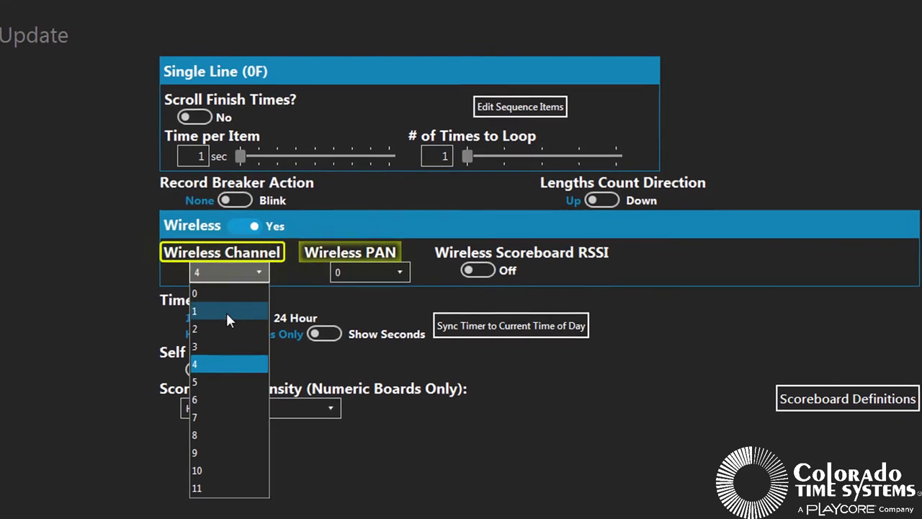
pyautogui.click(230, 363)
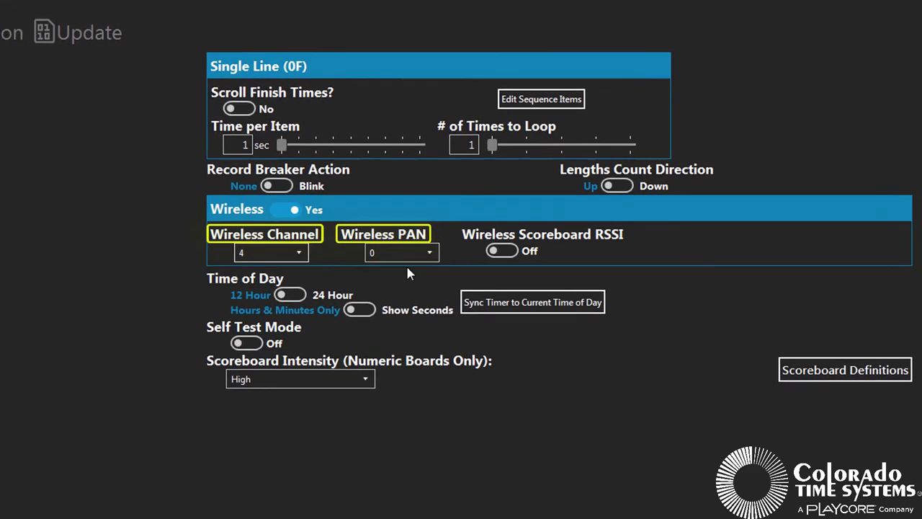
pyautogui.click(409, 254)
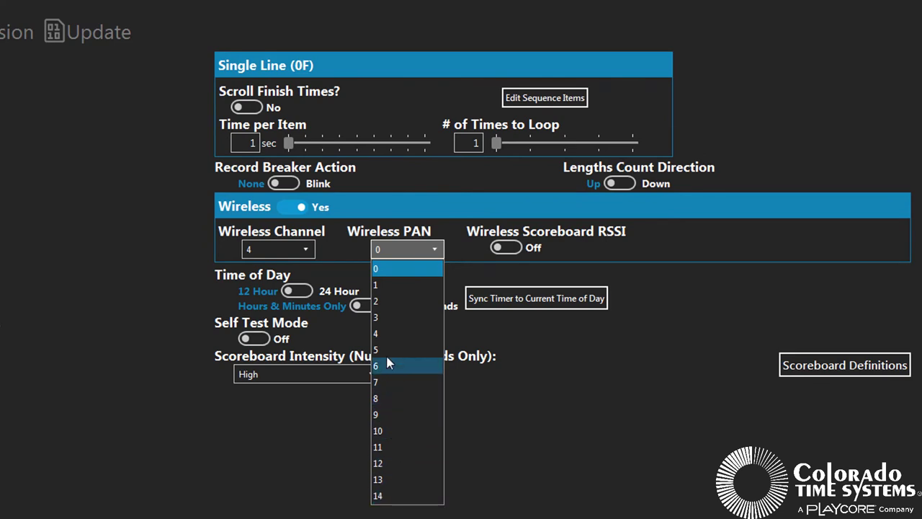
pyautogui.click(387, 267)
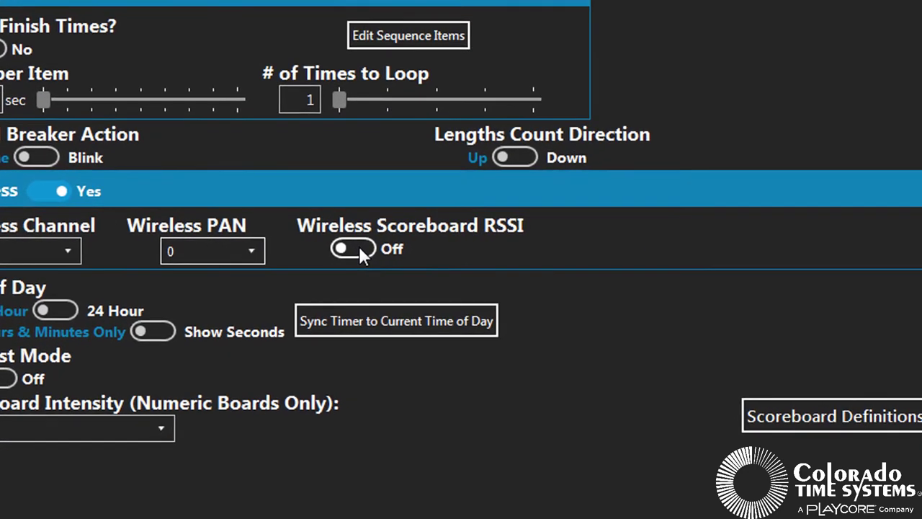
pyautogui.click(351, 249)
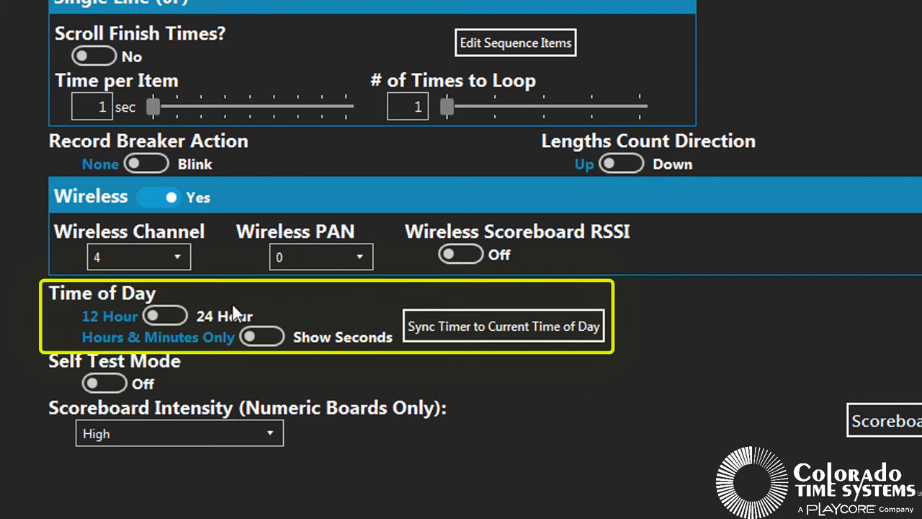
# Step: Set Time of Day to 12 Hour and sync the timer to the current time
pyautogui.click(170, 320)
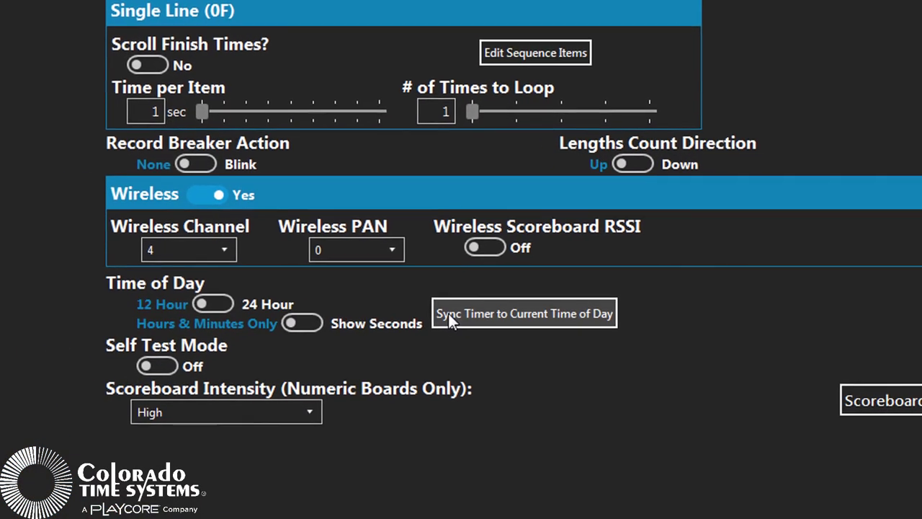
pyautogui.click(454, 314)
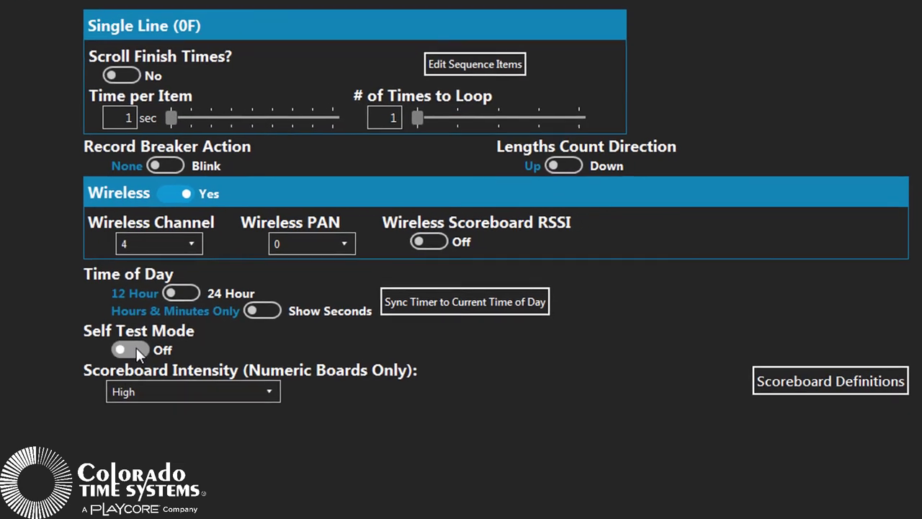
# Step: Switch Self Test Mode on so every scoreboard digit shows 8
pyautogui.click(92, 356)
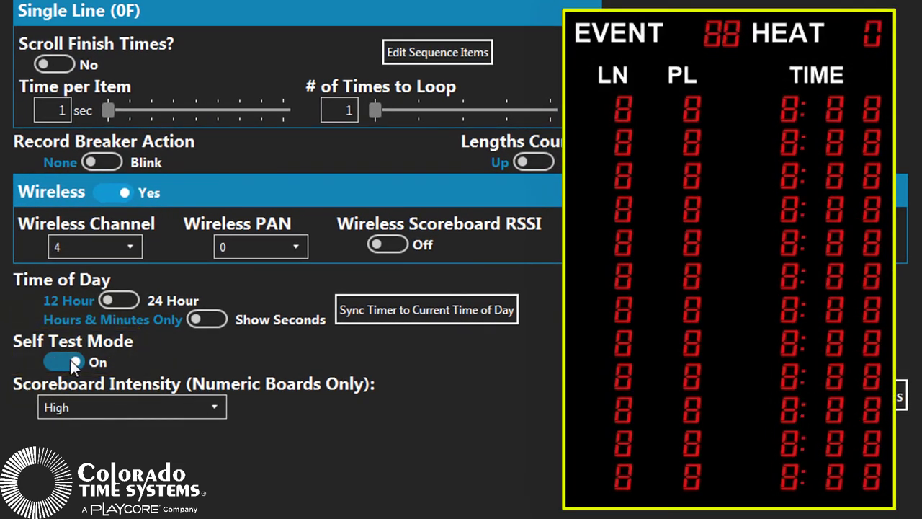